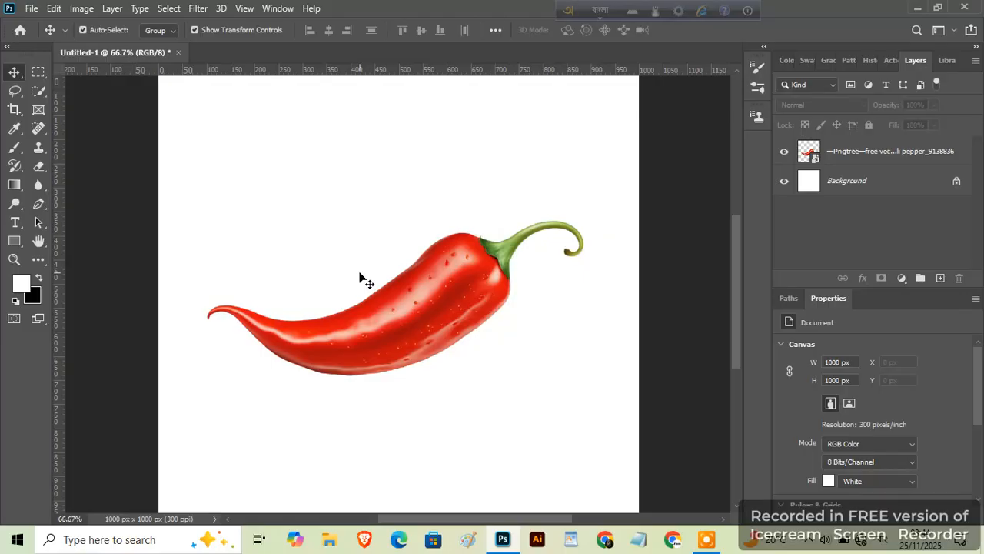
Step: Add the text "ঝাল" in red 48 pt Kalpurush and position it in the blank area above the chili pepper
key("shift+Up")
key("shift+Up")
scroll(368, 275, "up", 1)
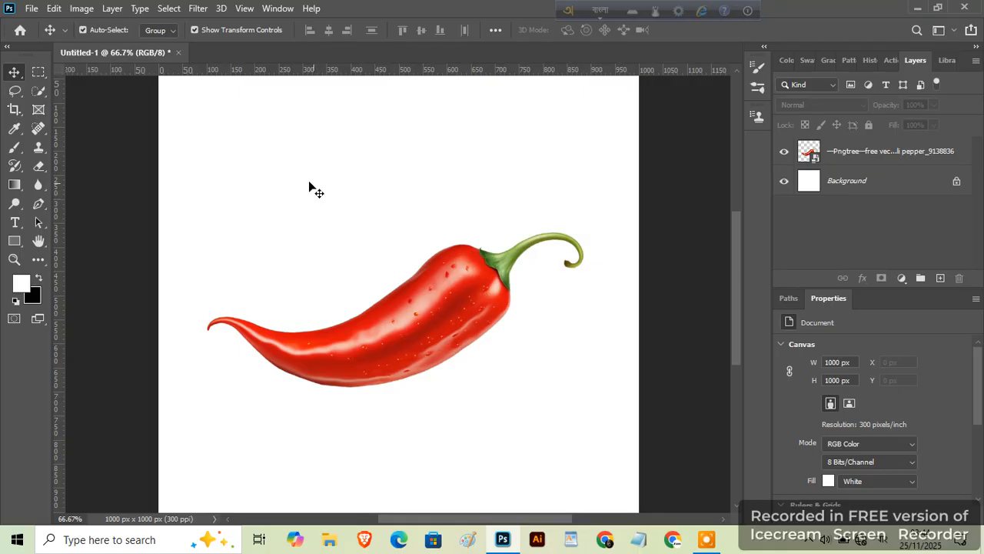
left_click(15, 223)
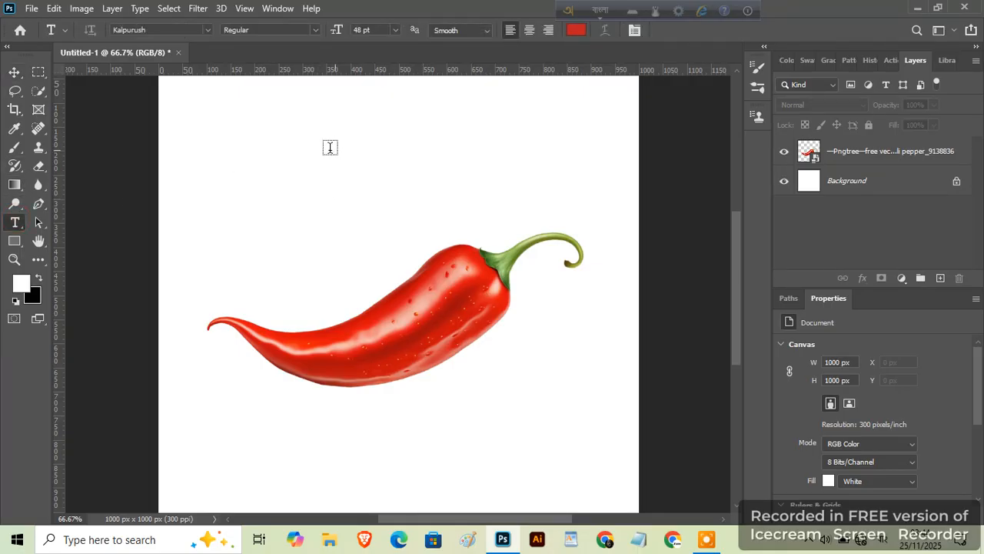
left_click(289, 150)
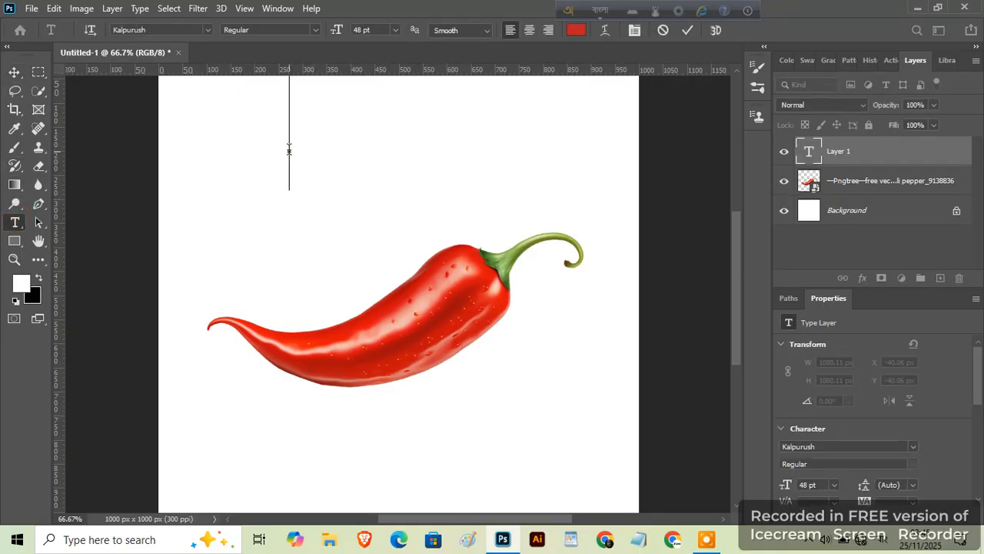
type("jhal")
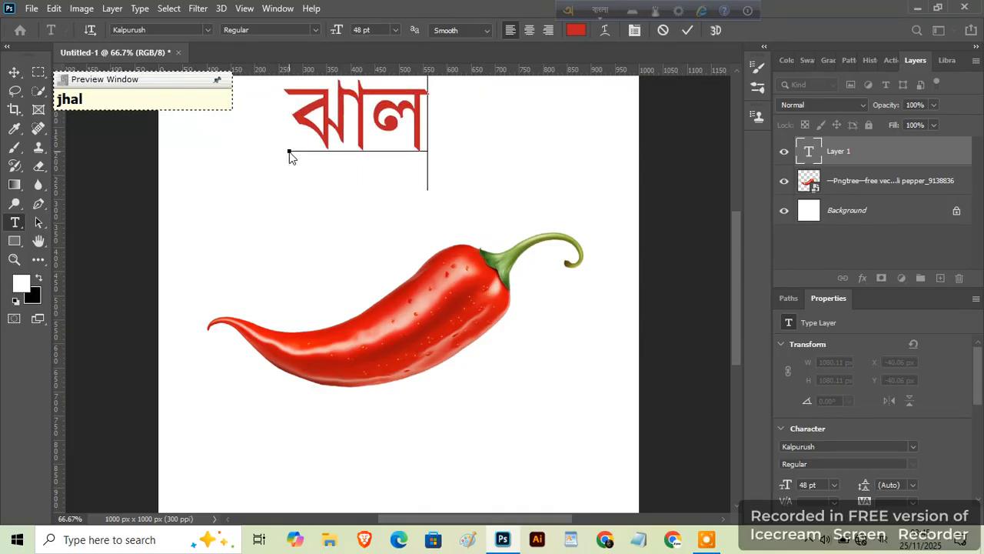
left_click(15, 71)
left_click_drag(329, 135, 326, 195)
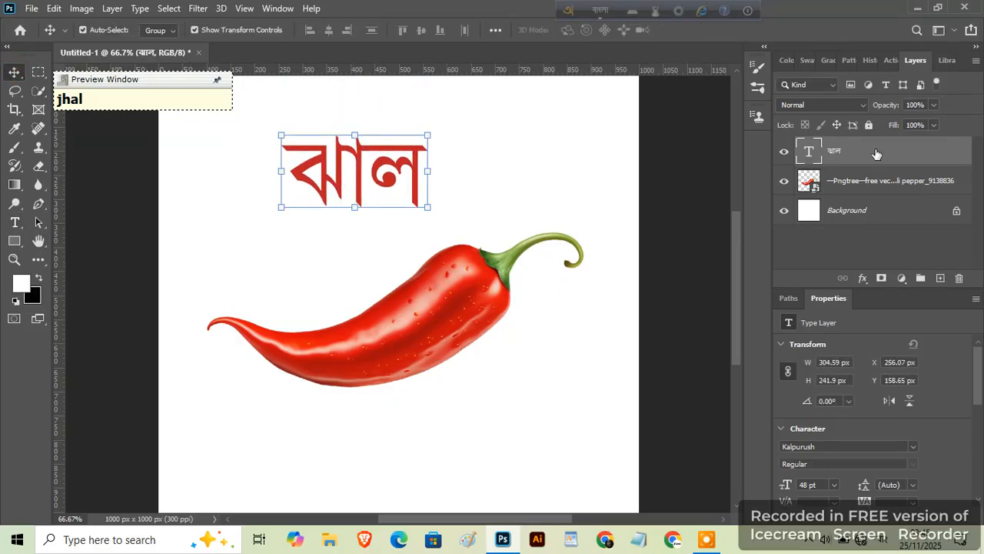
Step: Convert the ঝাল text layer to a shape, then move it onto the pepper's body and rotate it to about -36.55°
right_click(876, 153)
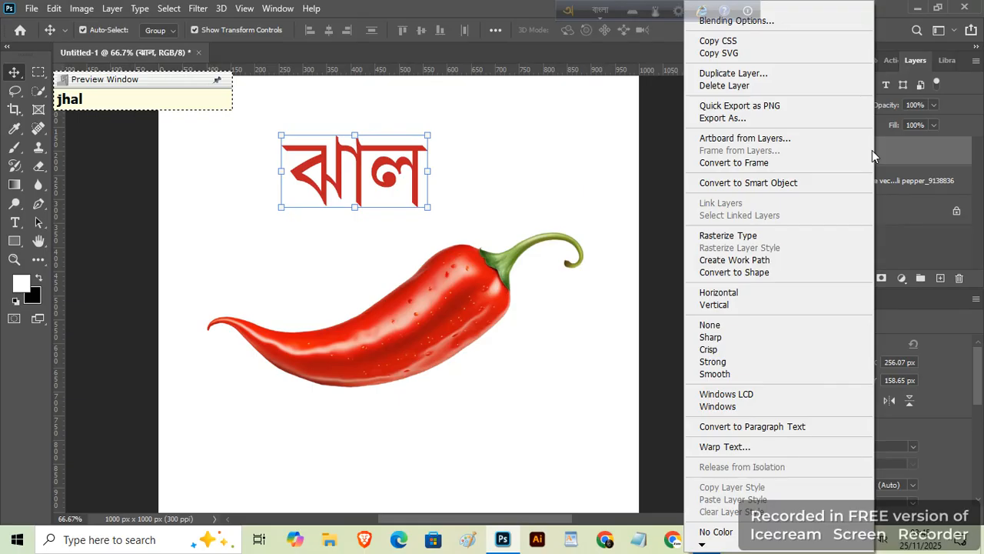
left_click(774, 273)
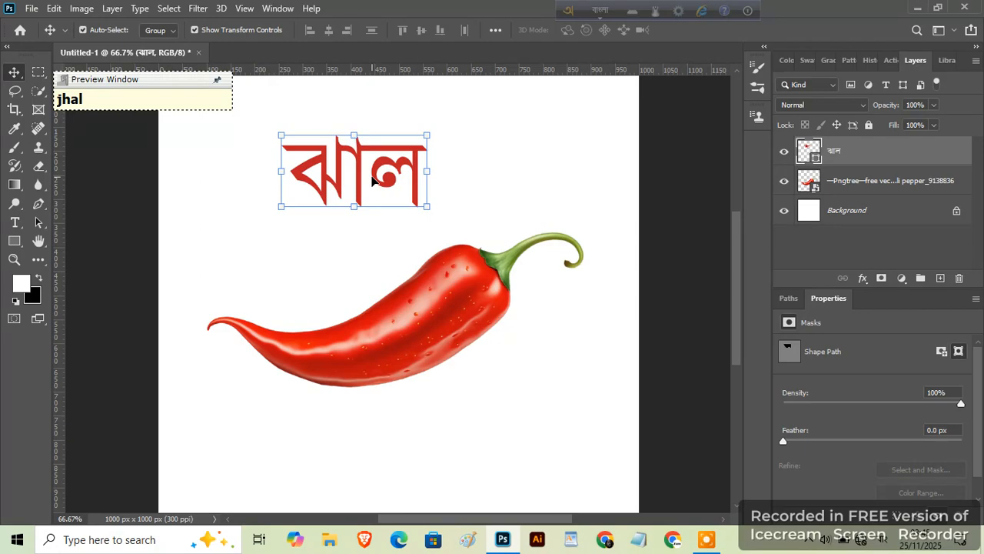
key("ctrl+t")
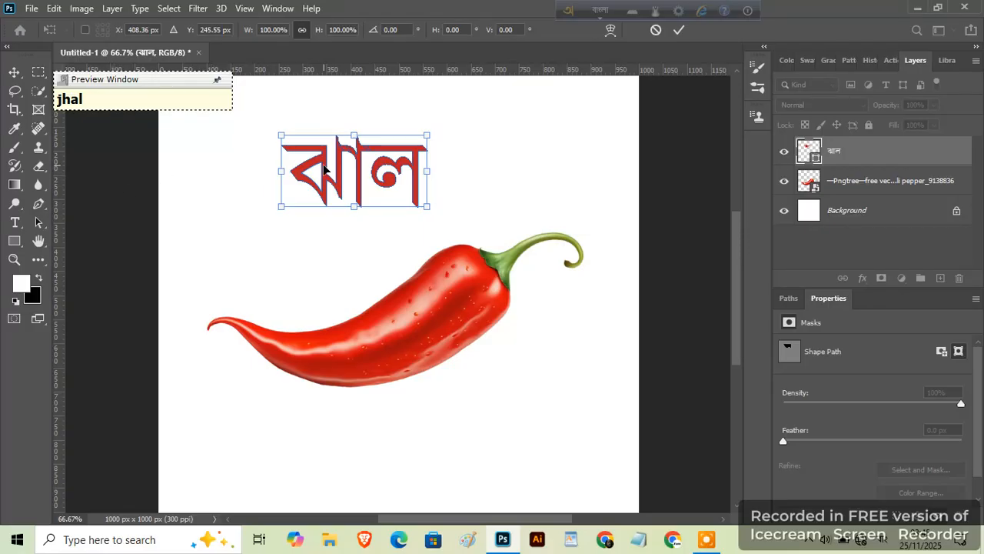
left_click_drag(326, 169, 361, 347)
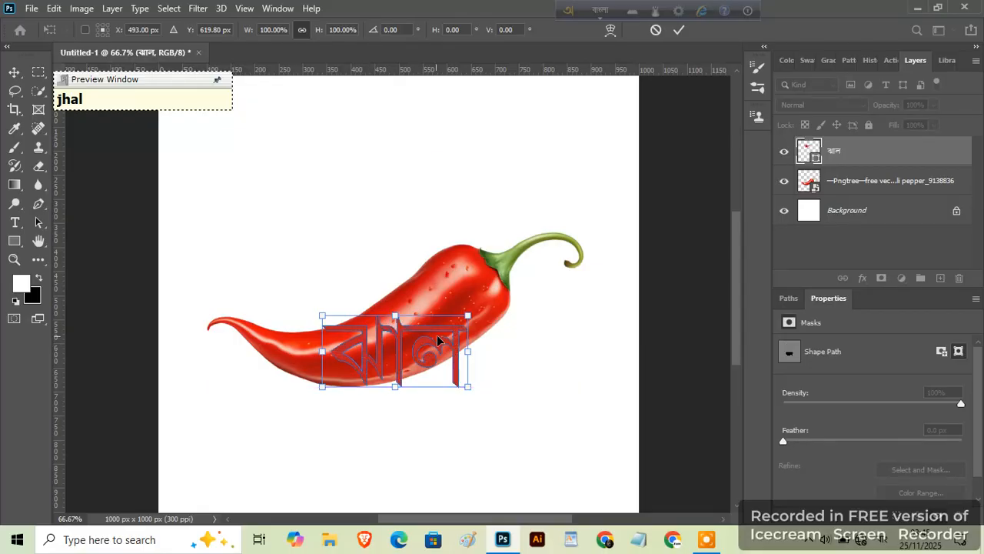
left_click_drag(477, 395, 473, 336)
left_click_drag(397, 352, 400, 332)
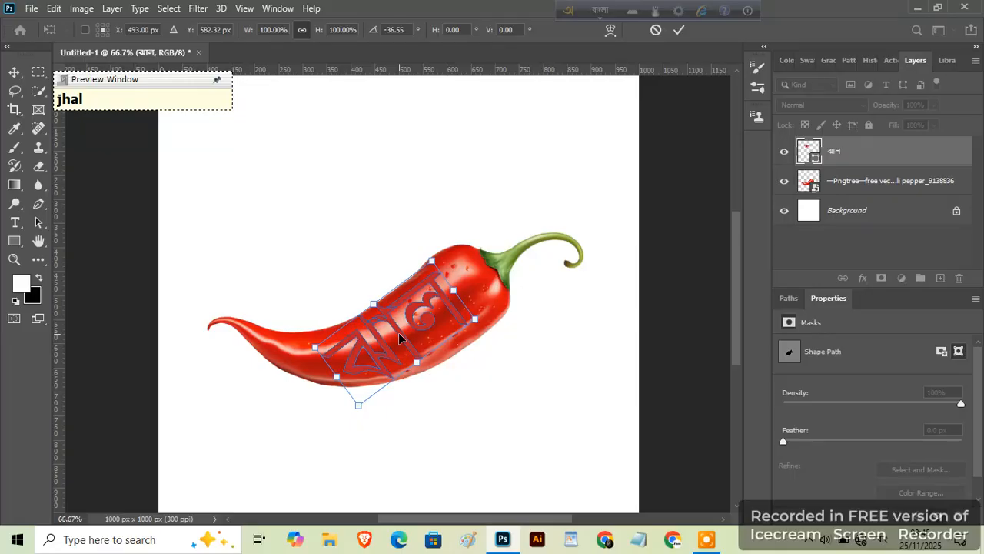
Step: Start a custom warp on the ঝাল shape and bend its upper edge to follow the pepper's concave upper outline
right_click(411, 312)
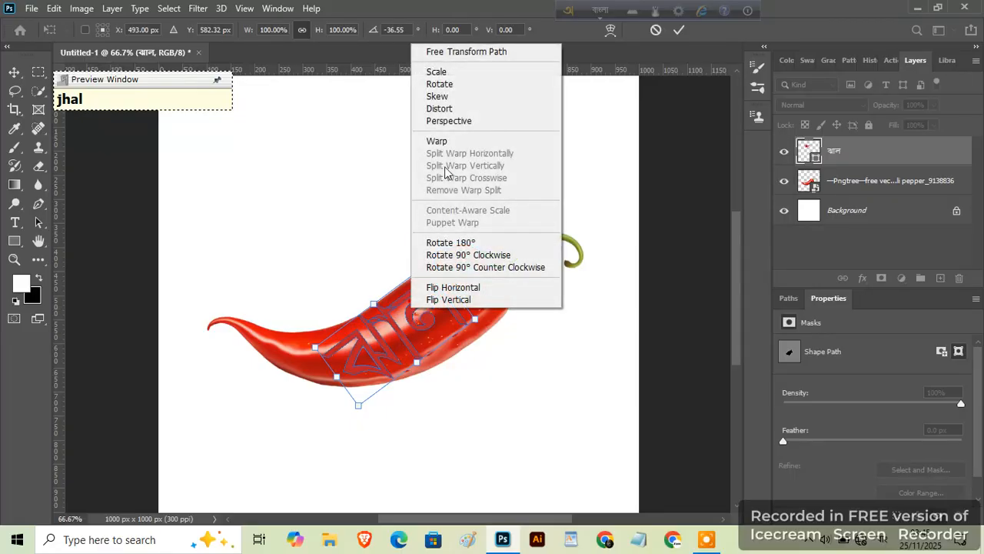
left_click(448, 143)
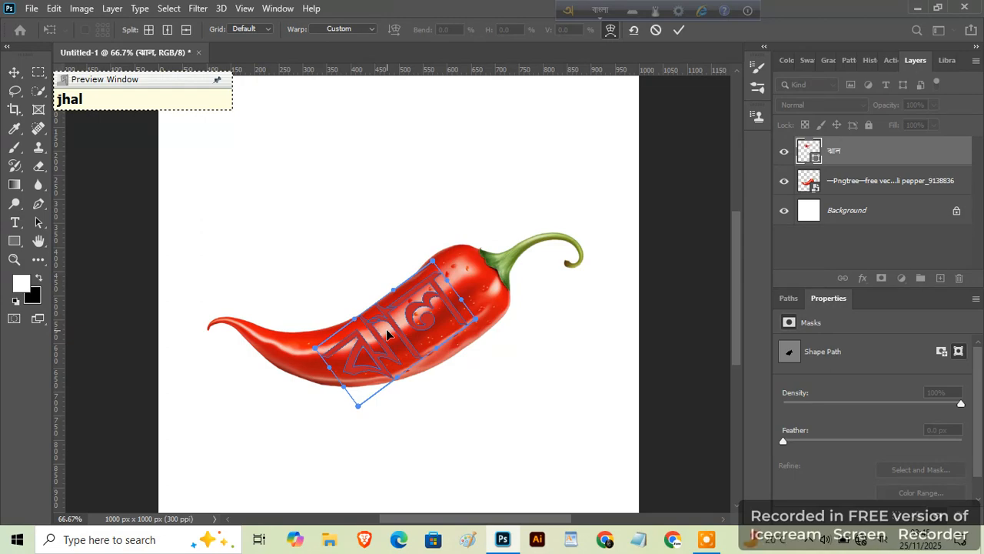
key("ctrl+plus")
key("ctrl+plus")
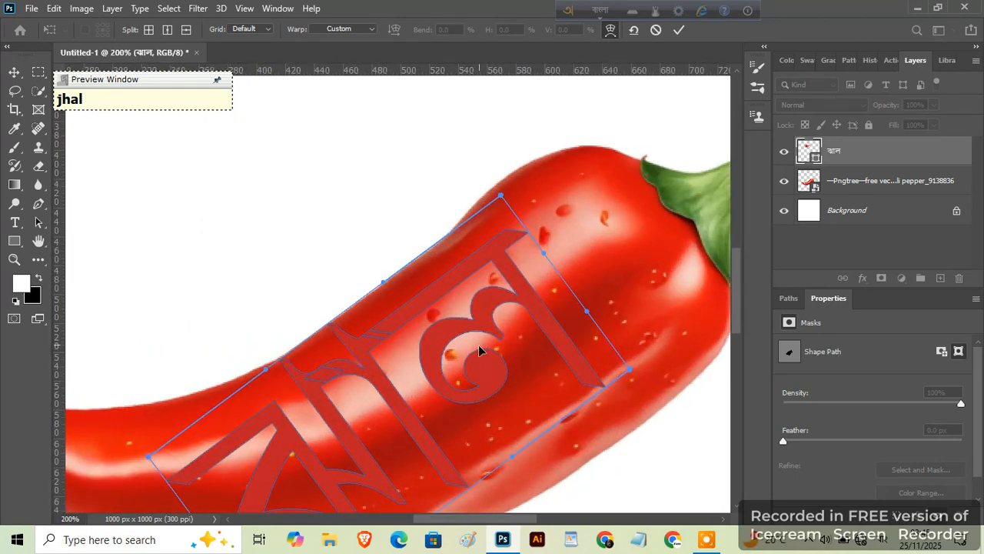
scroll(477, 350, "down", 4)
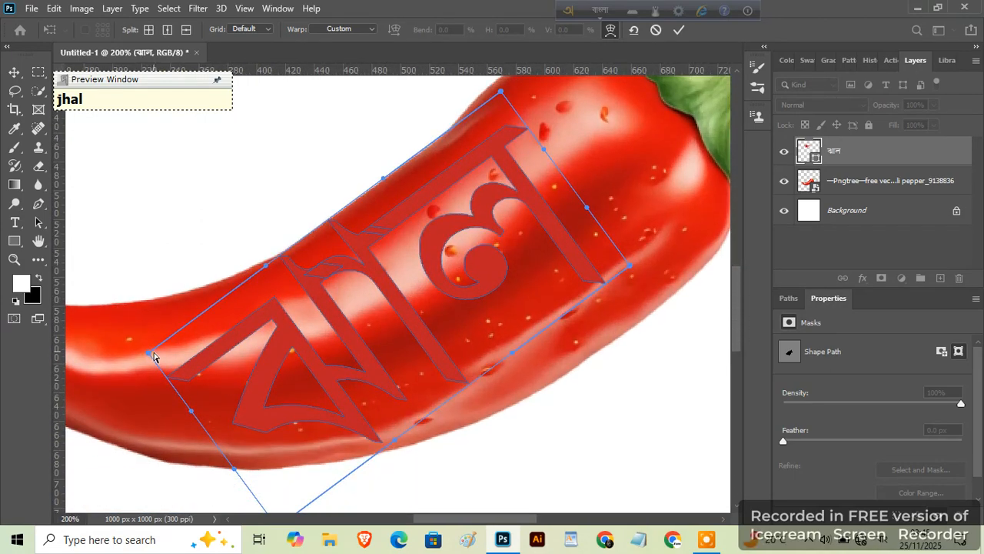
left_click_drag(145, 353, 103, 234)
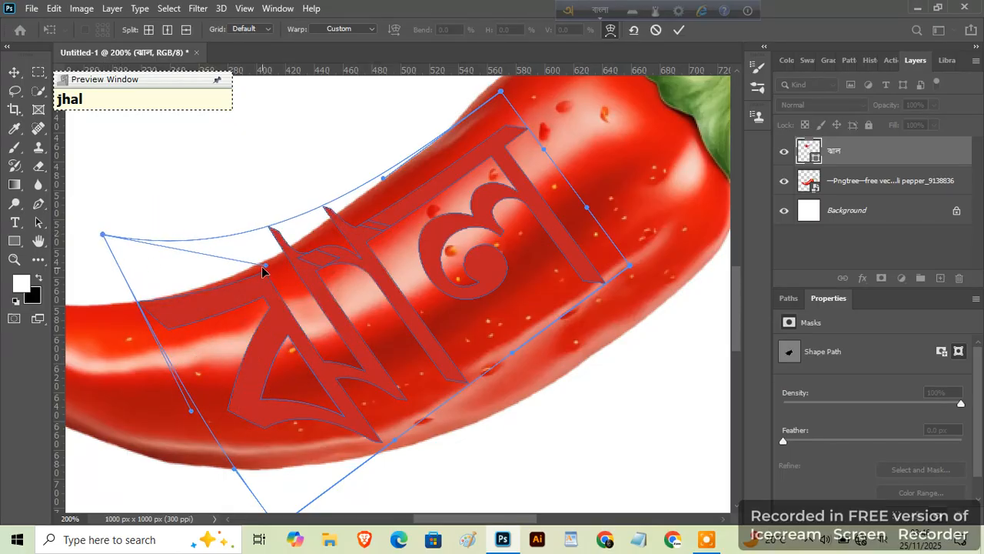
left_click_drag(263, 266, 316, 313)
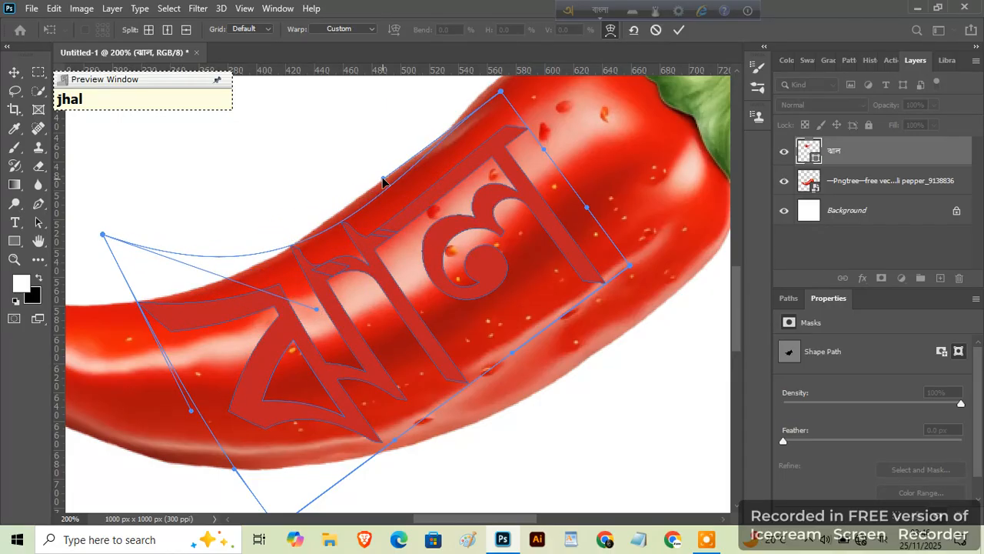
left_click_drag(383, 179, 259, 244)
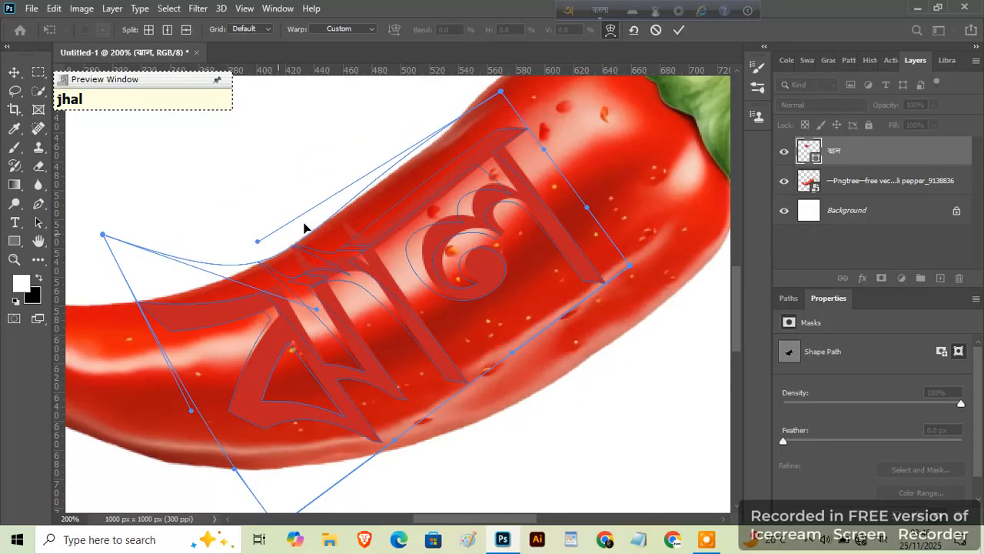
Step: Stretch the warp's stem-side corners and lower edge toward the pepper's outline, bow the tip-side edge outward, and apply the warp
left_click_drag(500, 94, 437, 77)
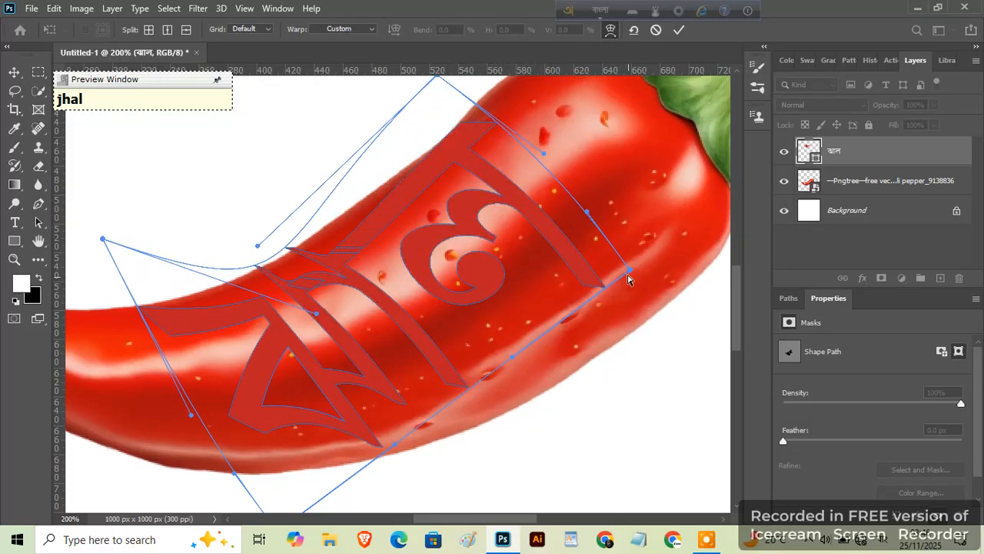
left_click_drag(629, 275, 690, 307)
left_click_drag(512, 355, 528, 399)
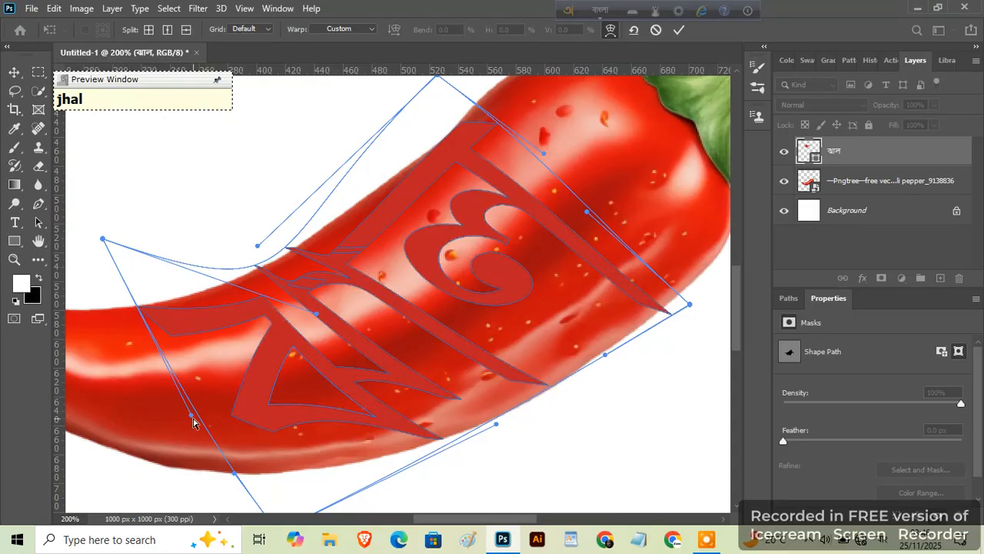
left_click_drag(192, 422, 132, 425)
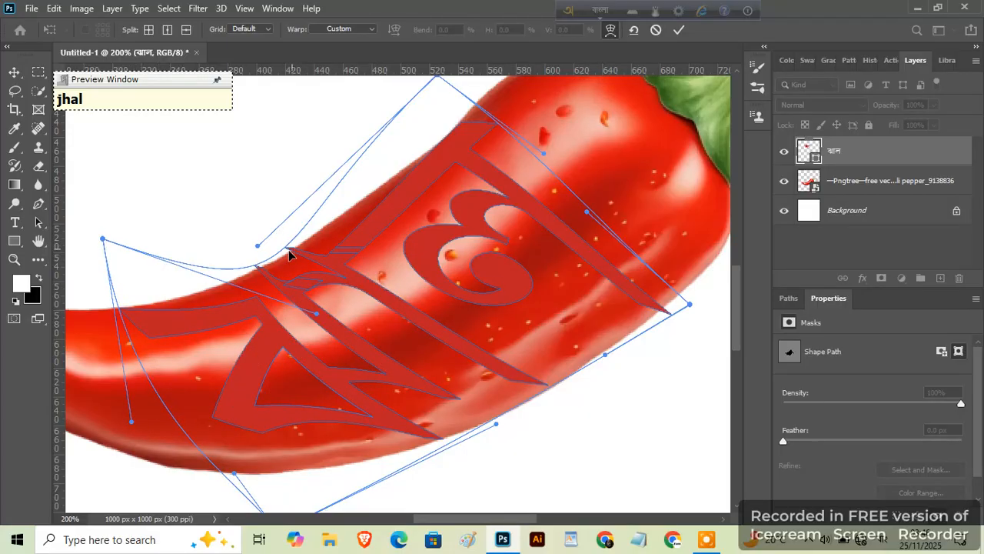
left_click_drag(256, 247, 284, 251)
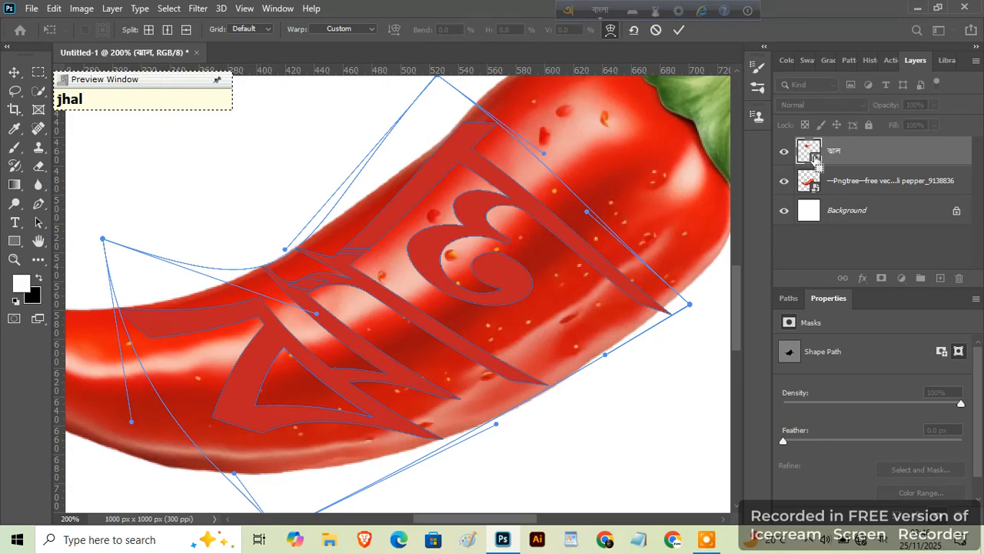
key("Return")
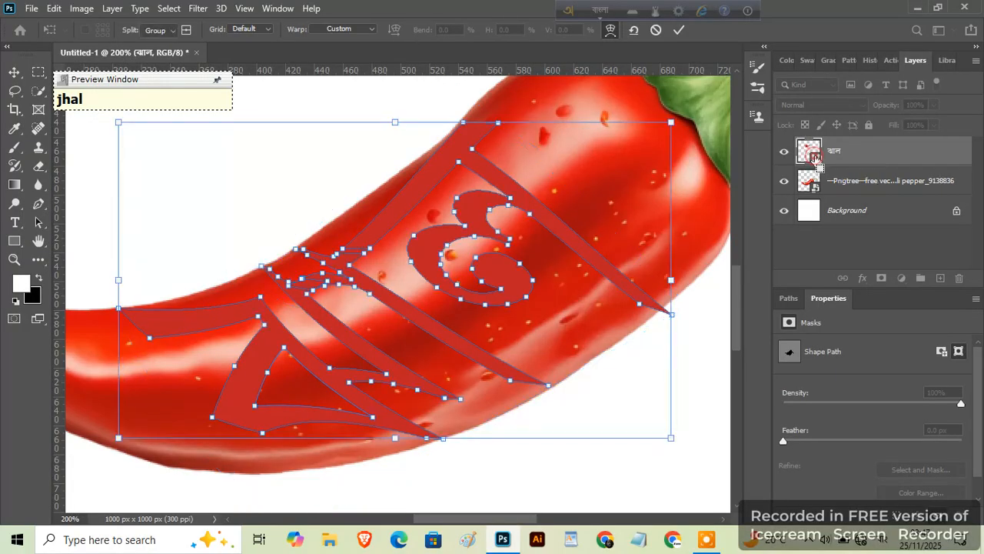
Step: Mask the chili pepper layer with a selection loaded from the ঝাল shape, and hide the shape layer
left_click(816, 158, "ctrl")
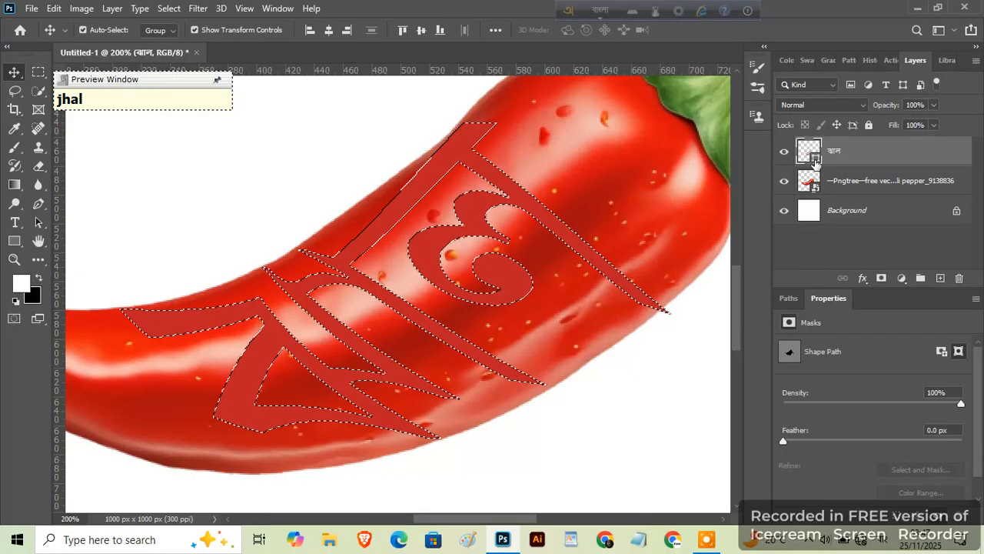
left_click(852, 183)
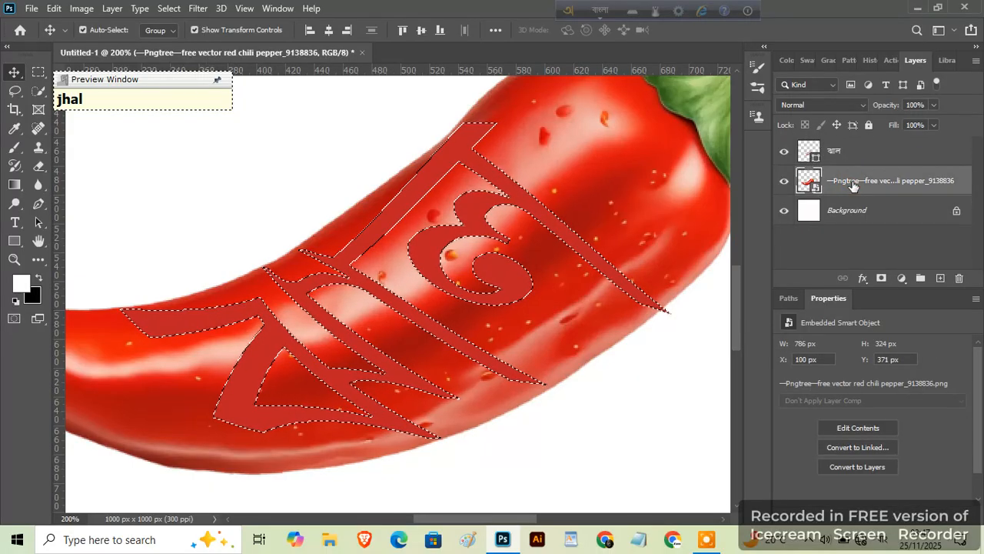
left_click(882, 278)
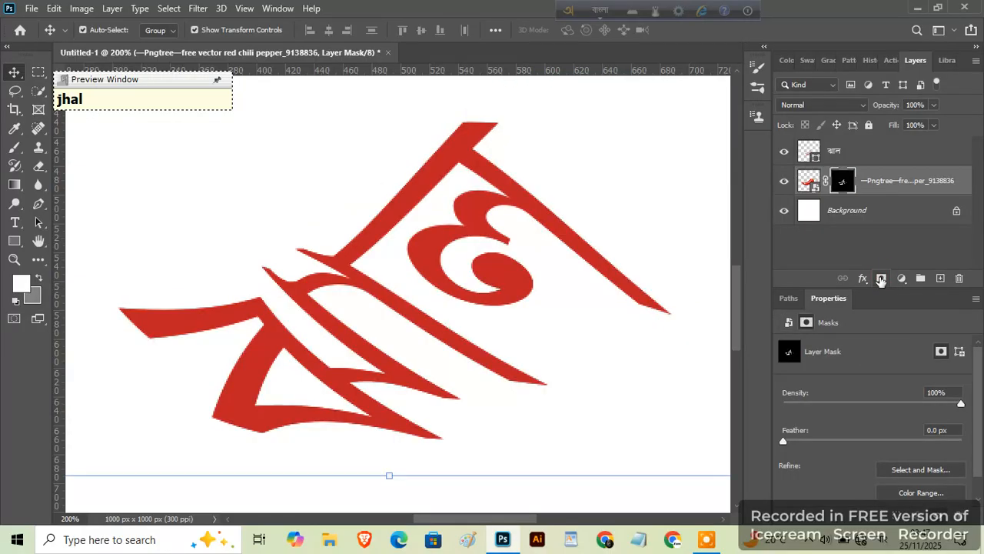
left_click(784, 153)
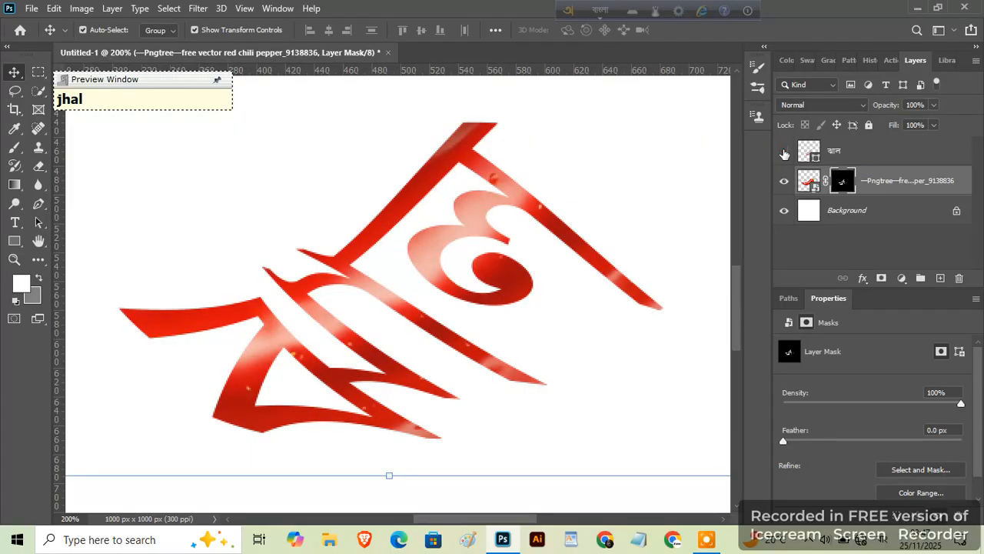
left_click(785, 153)
Step: Paint white on the pepper's layer mask with an 81 px Hard Round brush to reveal the tail up to the first letter
key("ctrl+minus")
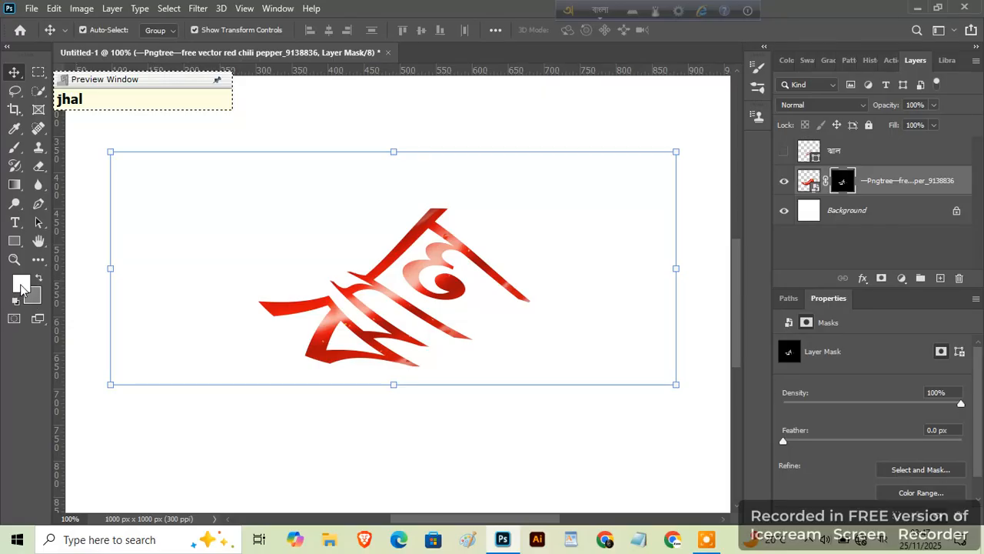
left_click(15, 149)
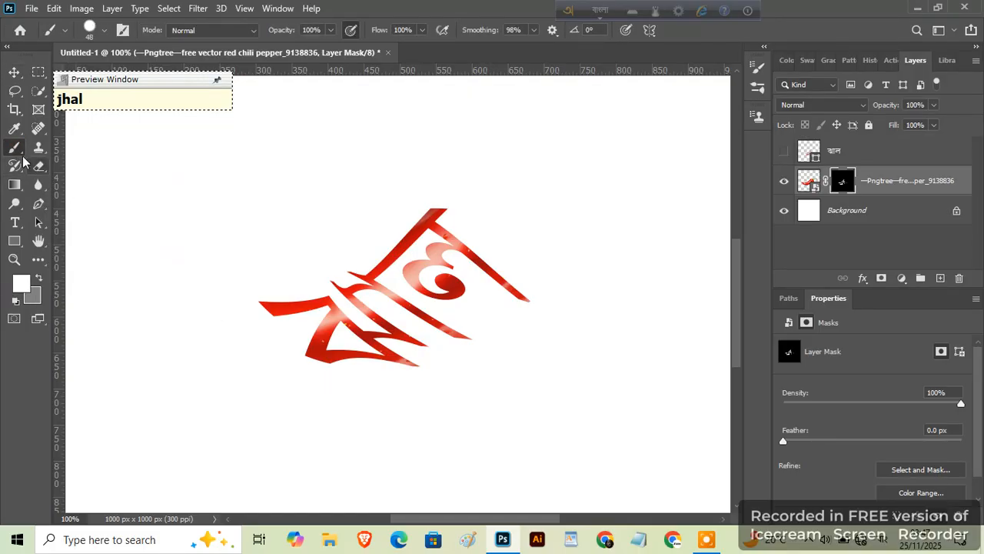
left_click(104, 30)
left_click_drag(108, 78, 119, 81)
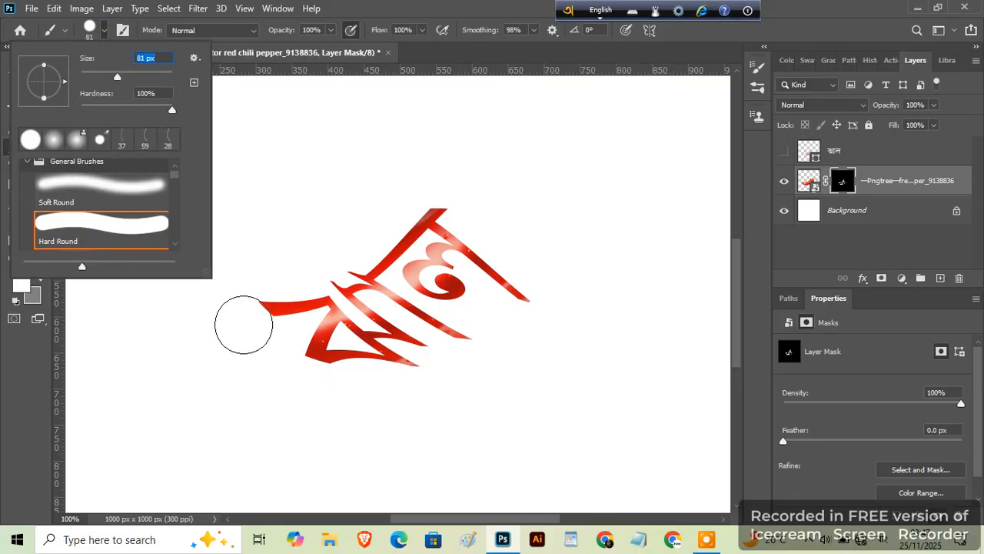
left_click(244, 323)
mouse_move(242, 325)
left_mouse_down()
mouse_move(159, 236)
mouse_move(156, 277)
mouse_move(105, 303)
mouse_move(187, 317)
mouse_move(158, 304)
mouse_move(121, 290)
mouse_move(110, 299)
mouse_move(193, 320)
mouse_move(337, 393)
mouse_move(402, 392)
mouse_move(350, 387)
mouse_move(366, 385)
mouse_move(404, 393)
mouse_move(296, 383)
mouse_move(275, 347)
mouse_move(299, 317)
left_mouse_up()
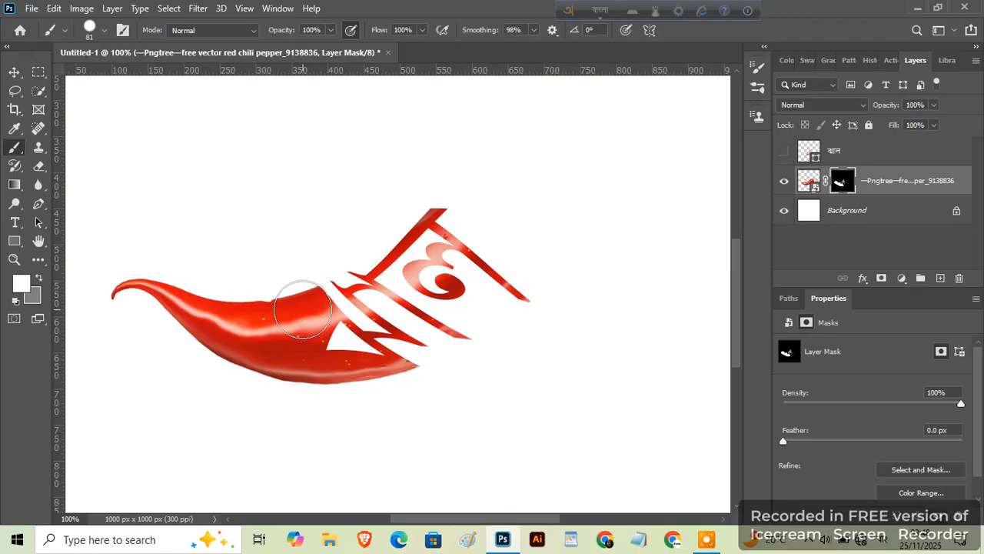
mouse_move(303, 310)
left_mouse_down()
mouse_move(250, 280)
mouse_move(310, 315)
left_mouse_up()
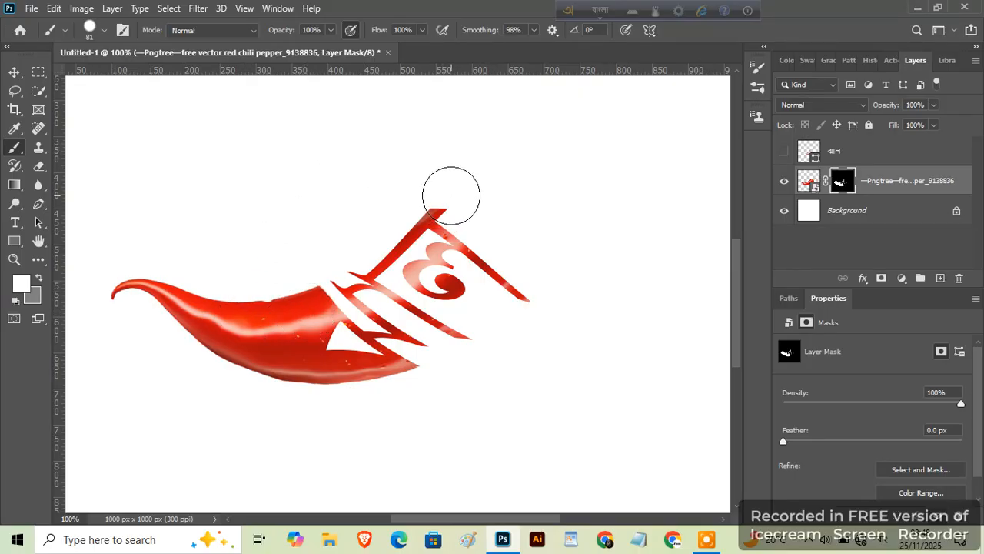
Step: Paint white on the pepper's layer mask to reveal the wide red end beyond the last letter and the entire green stem
left_click_drag(450, 196, 508, 105)
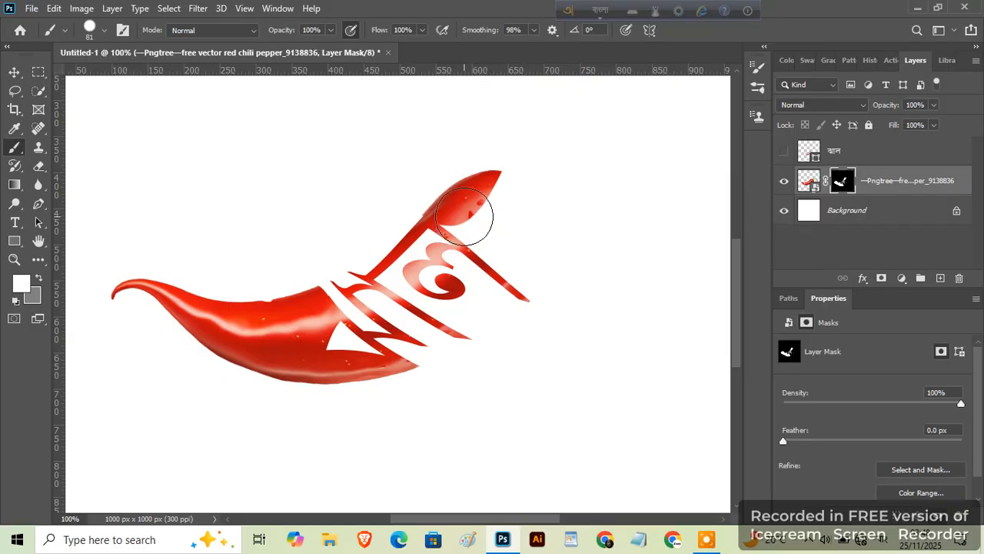
mouse_move(467, 216)
left_mouse_down()
mouse_move(566, 283)
mouse_move(527, 263)
left_mouse_up()
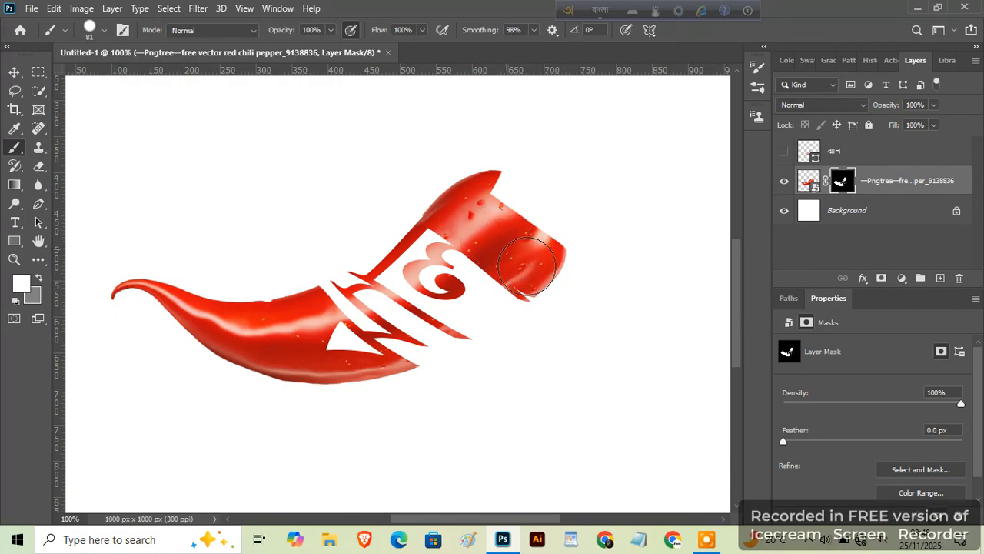
mouse_move(527, 266)
left_mouse_down()
mouse_move(556, 279)
mouse_move(570, 308)
left_mouse_up()
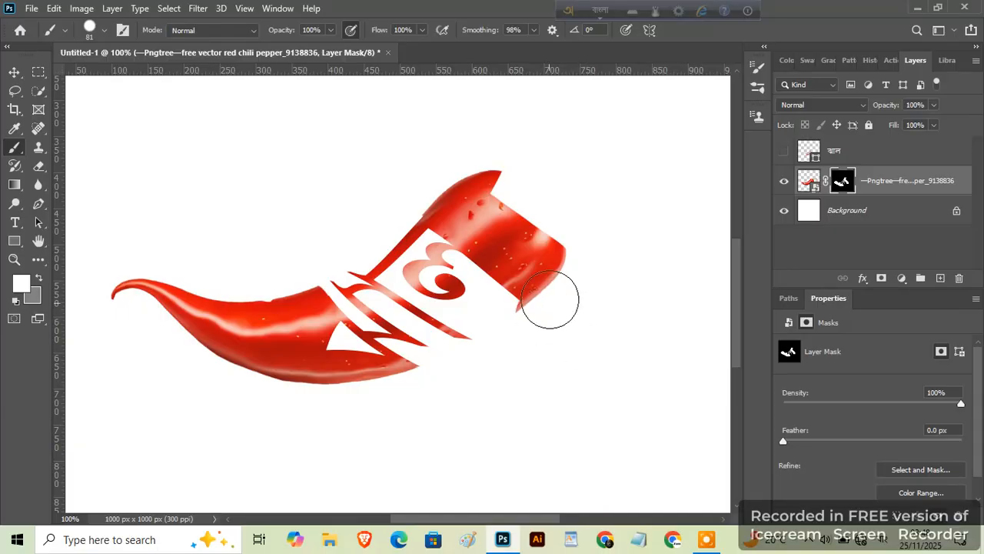
mouse_move(550, 299)
left_mouse_down()
mouse_move(571, 247)
mouse_move(557, 188)
mouse_move(521, 106)
mouse_move(529, 205)
mouse_move(501, 123)
mouse_move(508, 174)
mouse_move(571, 178)
mouse_move(643, 106)
left_mouse_up()
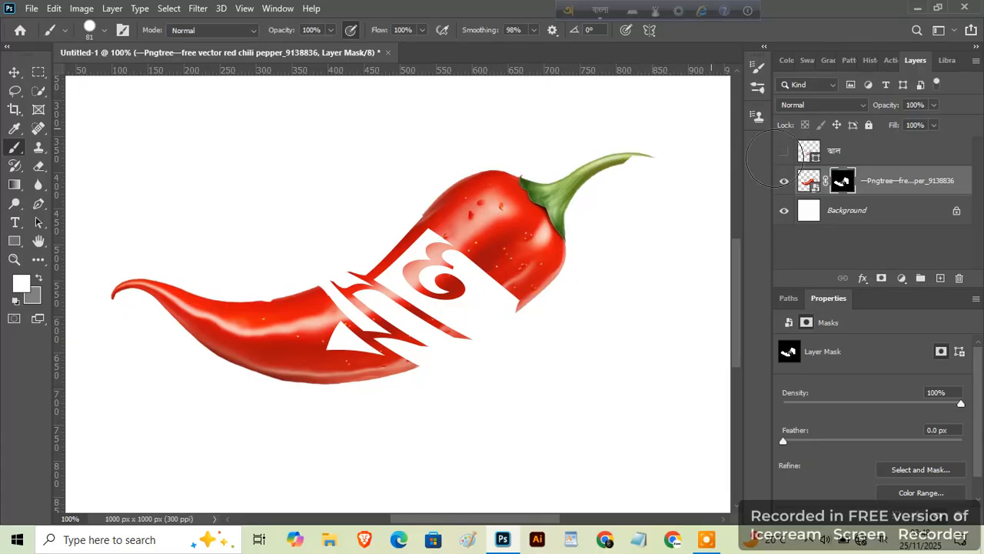
mouse_move(773, 158)
left_mouse_down()
mouse_move(674, 174)
mouse_move(633, 169)
mouse_move(704, 230)
mouse_move(736, 283)
mouse_move(672, 255)
mouse_move(652, 222)
left_mouse_up()
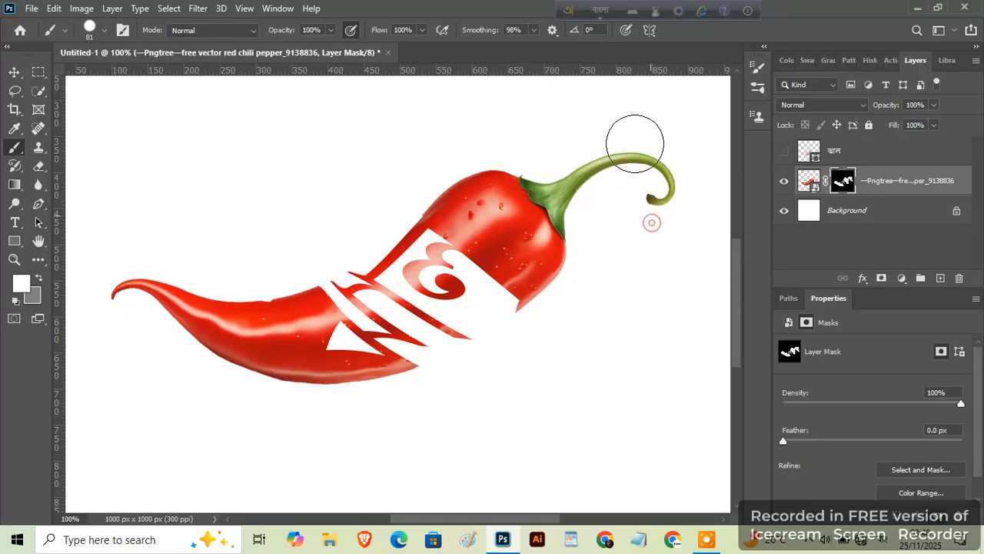
Step: Touch up the mask in white along the tail's upper edge and extend the pepper's upper and lower outlines beside the last letter
left_click(260, 291)
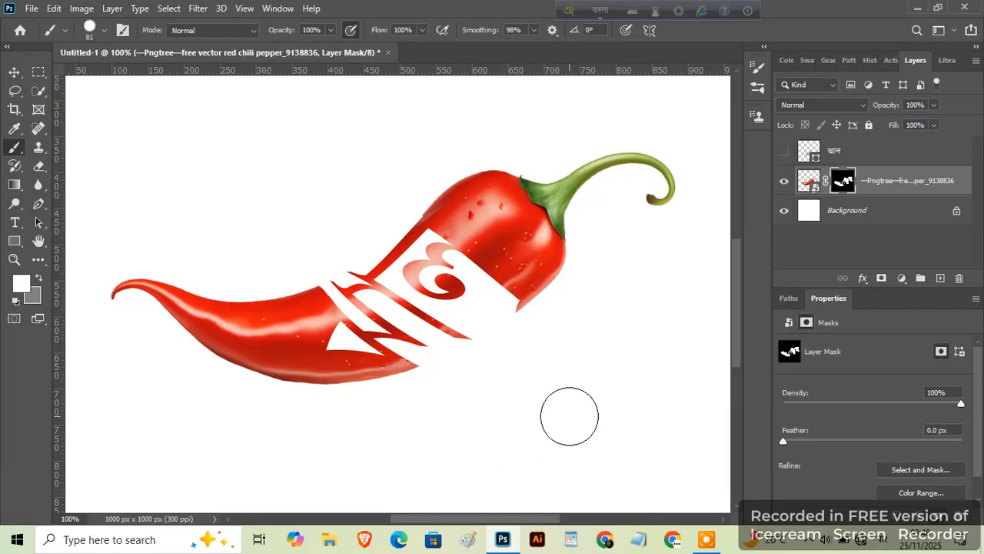
left_click(389, 215)
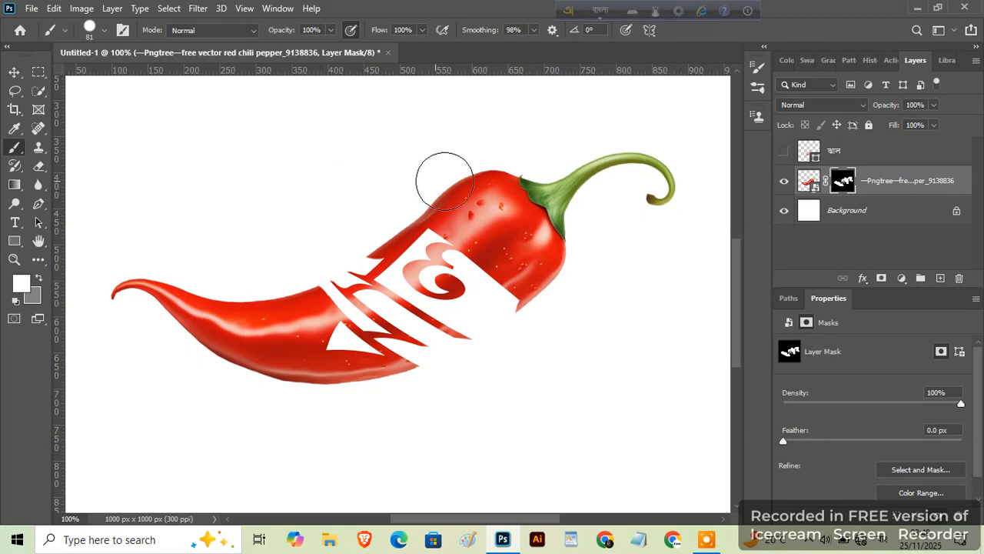
left_click(540, 296)
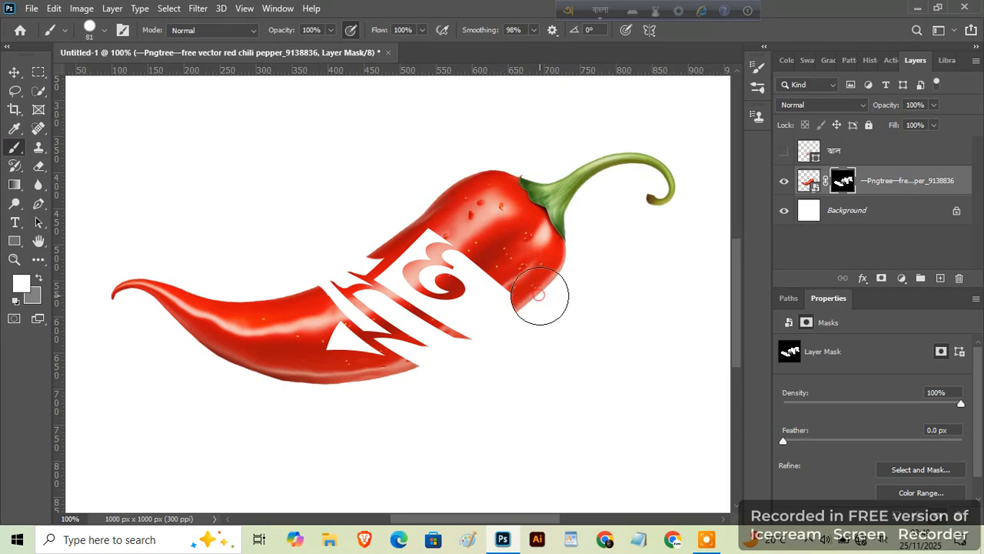
left_click(534, 305)
left_click(522, 326)
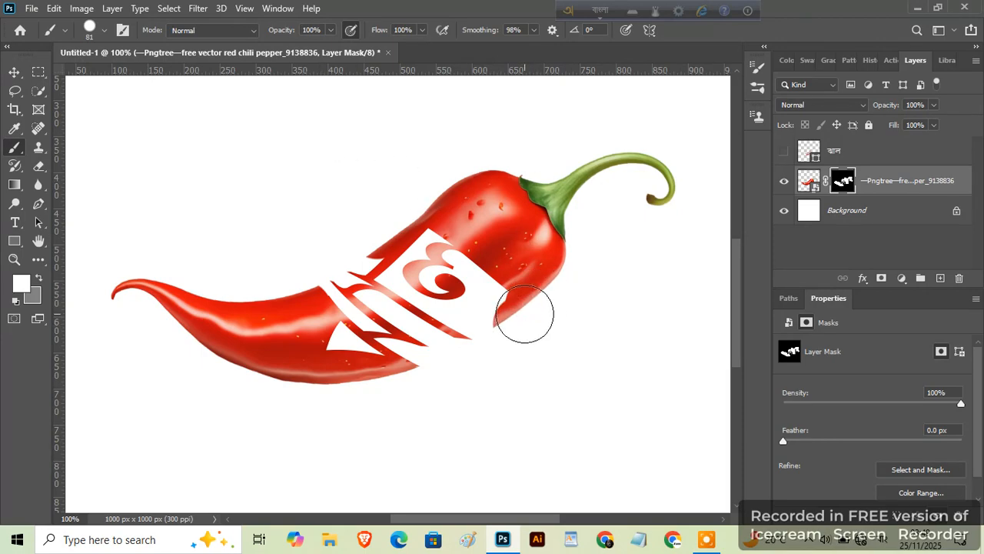
left_click(524, 313)
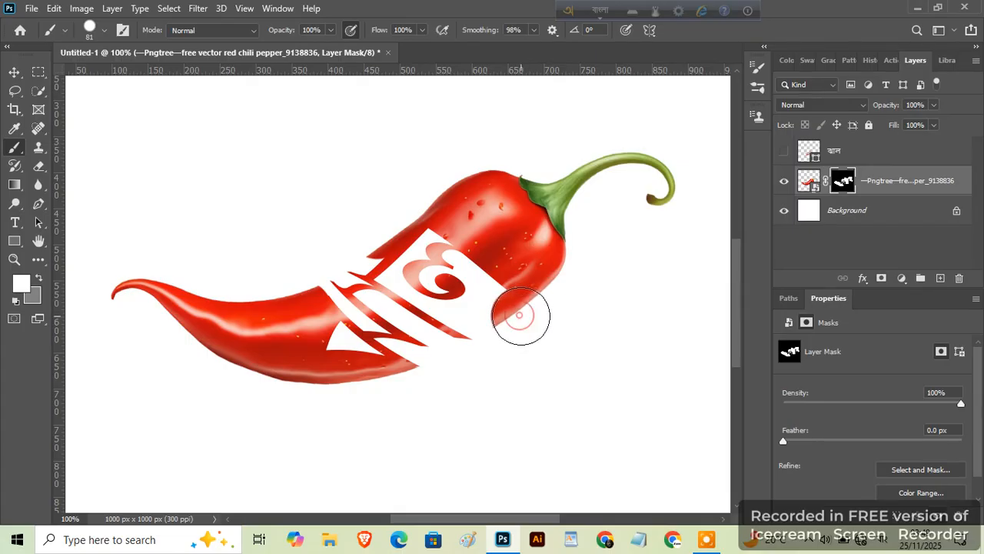